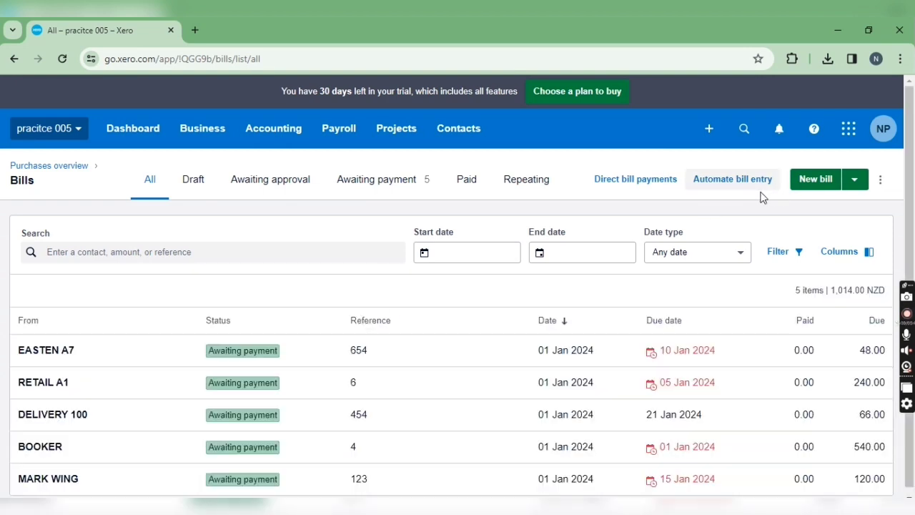
Step: Open the bill import page and read through its template and file upload instructions
{"action": "left_click", "coordinate": [854, 180]}
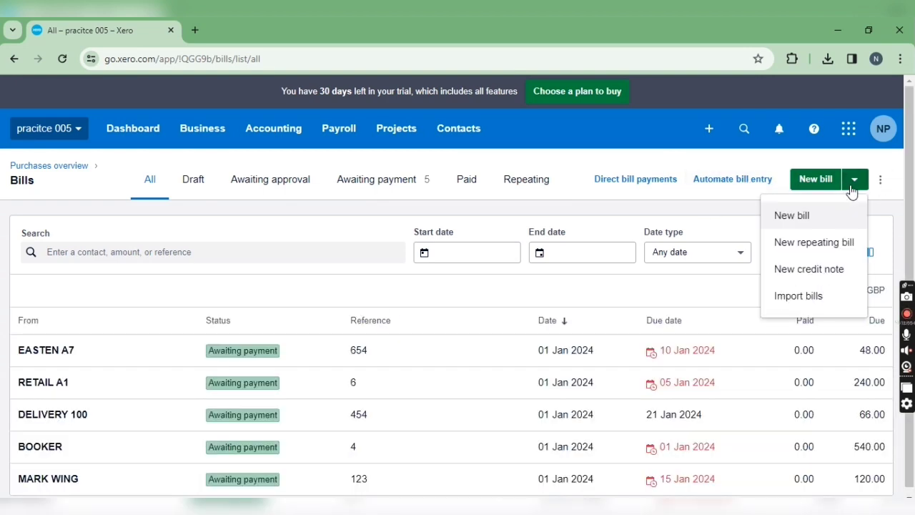
{"action": "left_click", "coordinate": [829, 276]}
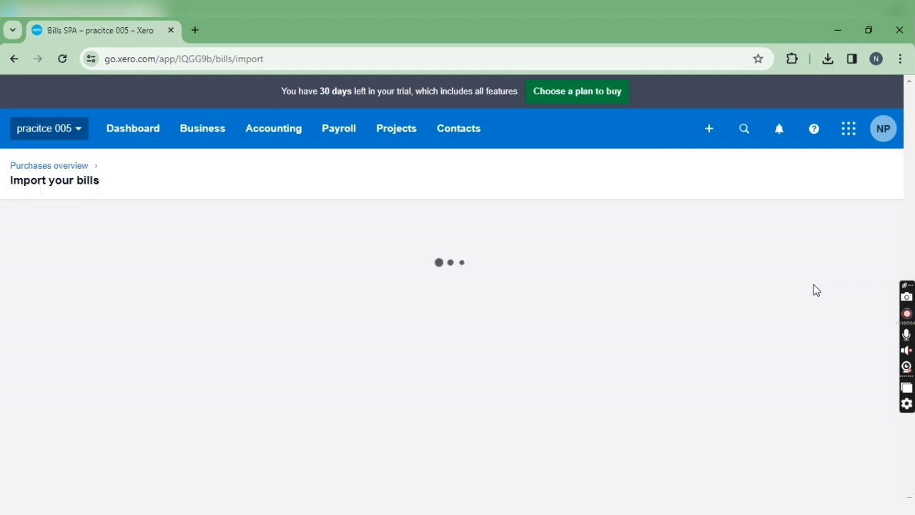
{"action": "scroll", "coordinate": [522, 332], "scroll_direction": "down", "scroll_amount": 1}
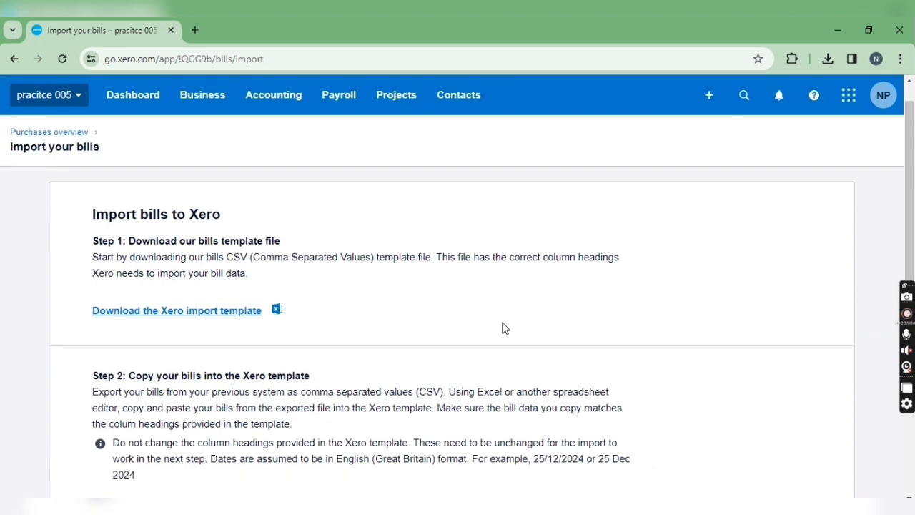
{"action": "scroll", "coordinate": [374, 271], "scroll_direction": "down", "scroll_amount": 3}
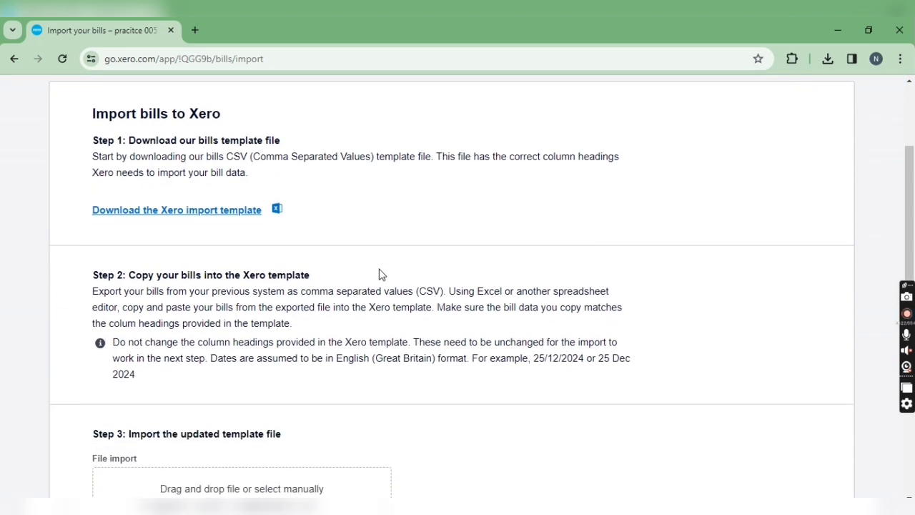
{"action": "scroll", "coordinate": [242, 370], "scroll_direction": "up", "scroll_amount": 1}
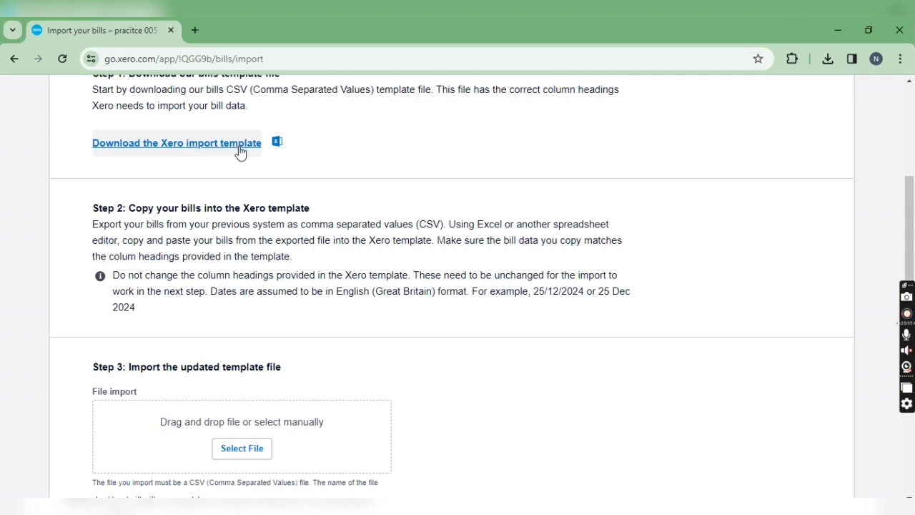
Step: Switch to Excel and examine the required contact, invoice number, date, due date, quantity and unit amount columns in BillTemplate (1).csv
{"action": "key", "text": "alt+Tab"}
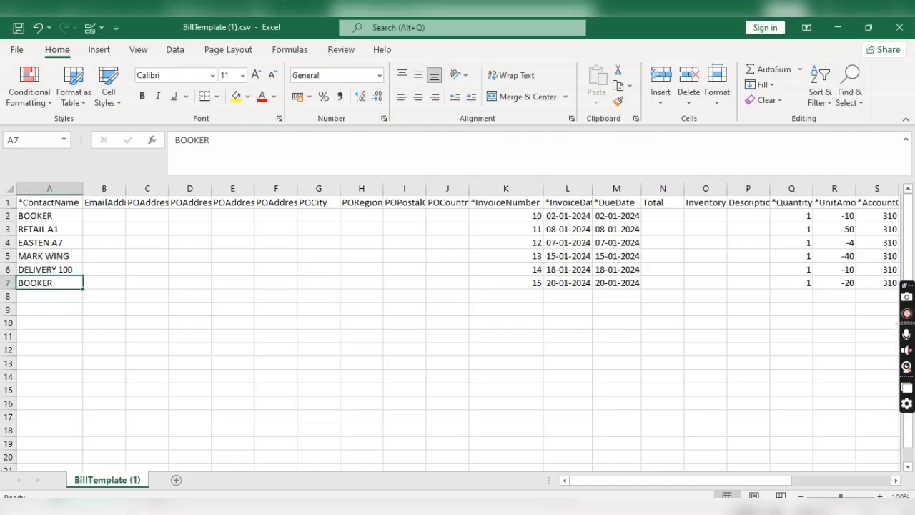
{"action": "left_click", "coordinate": [50, 190]}
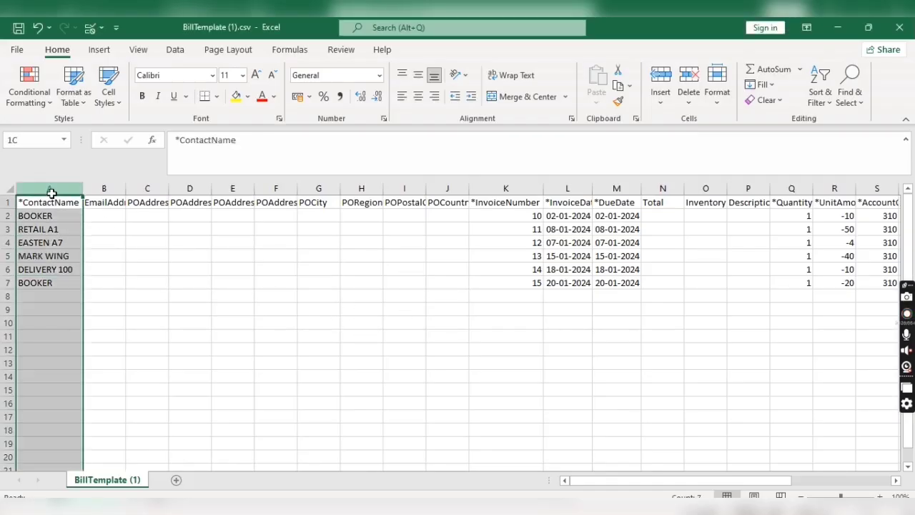
{"action": "left_click", "coordinate": [492, 189]}
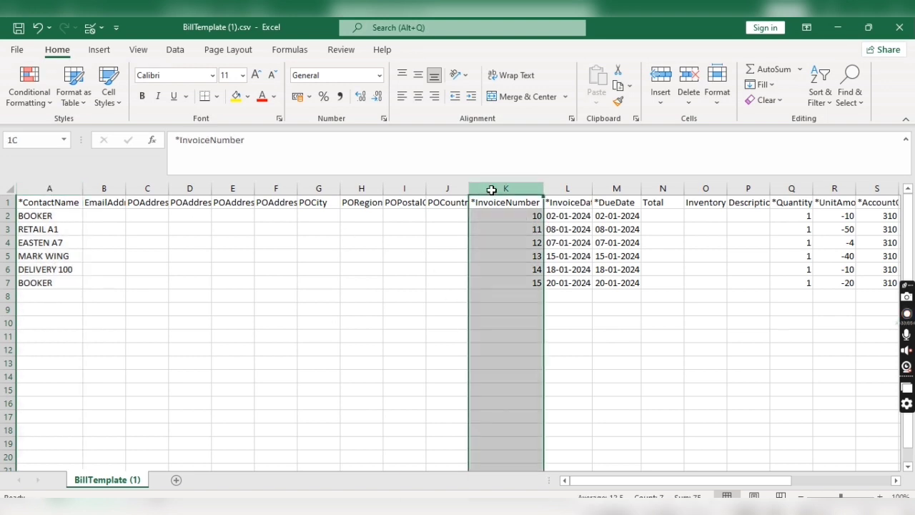
{"action": "left_click", "coordinate": [559, 188]}
{"action": "left_click", "coordinate": [616, 188]}
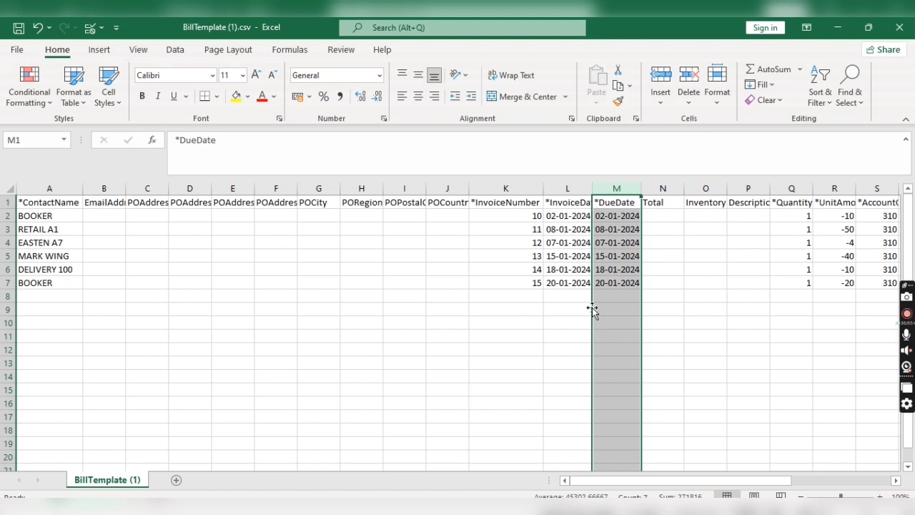
{"action": "left_click", "coordinate": [793, 188]}
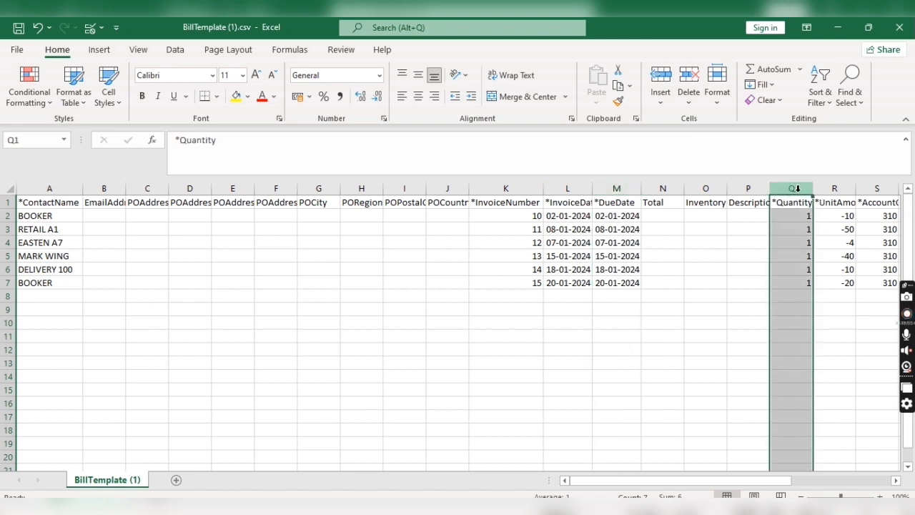
{"action": "left_click", "coordinate": [838, 188]}
{"action": "left_click", "coordinate": [838, 219]}
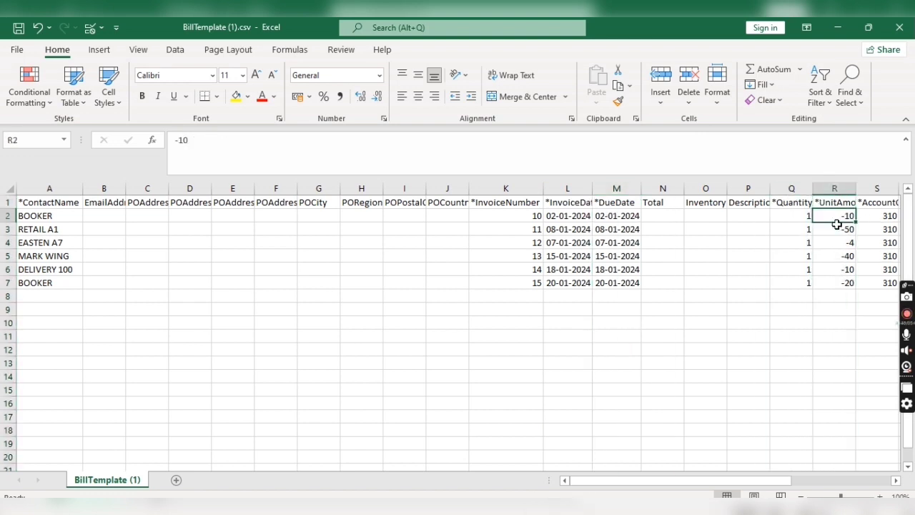
Step: Save BillTemplate (1).csv and switch back to the Xero import page in Chrome
{"action": "left_click_drag", "start_coordinate": [693, 484], "coordinate": [616, 467]}
{"action": "left_click", "coordinate": [15, 31]}
{"action": "key", "text": "alt+Tab"}
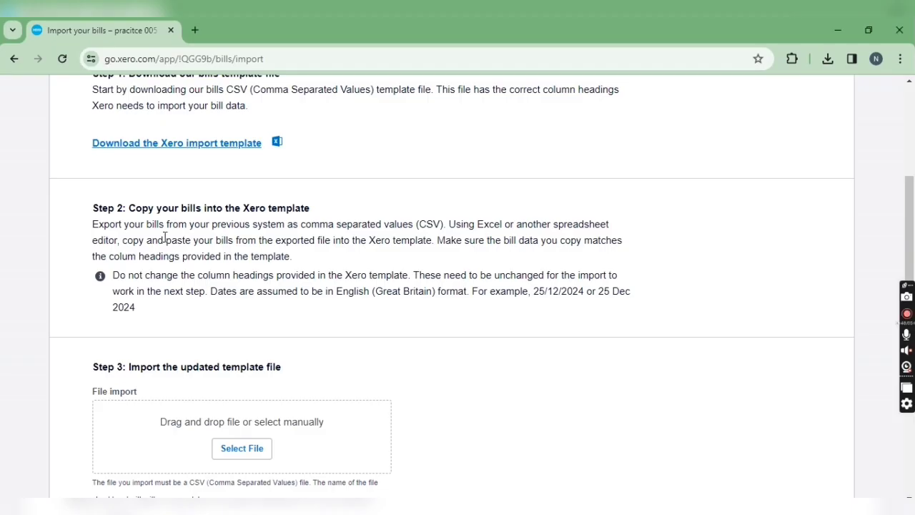
Step: Choose BillTemplate (1).csv from the Downloads folder as the file for import
{"action": "left_click", "coordinate": [251, 448]}
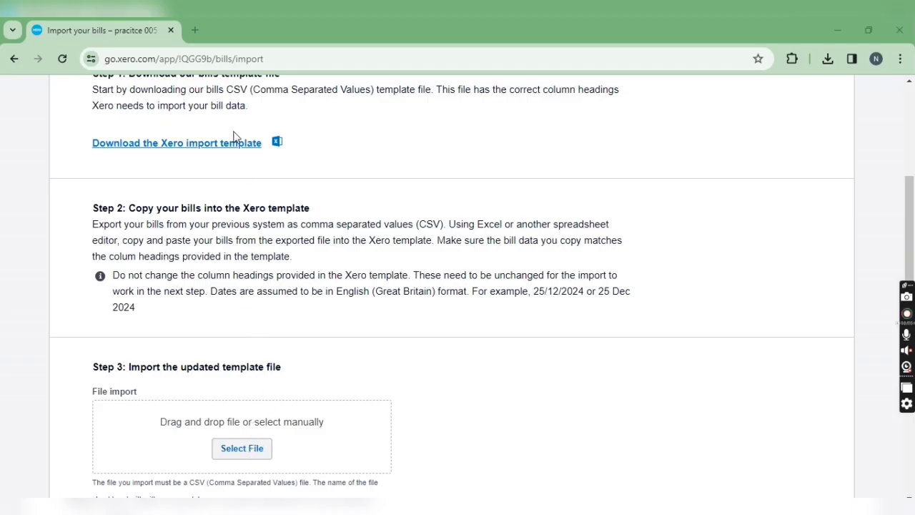
{"action": "left_click", "coordinate": [249, 135]}
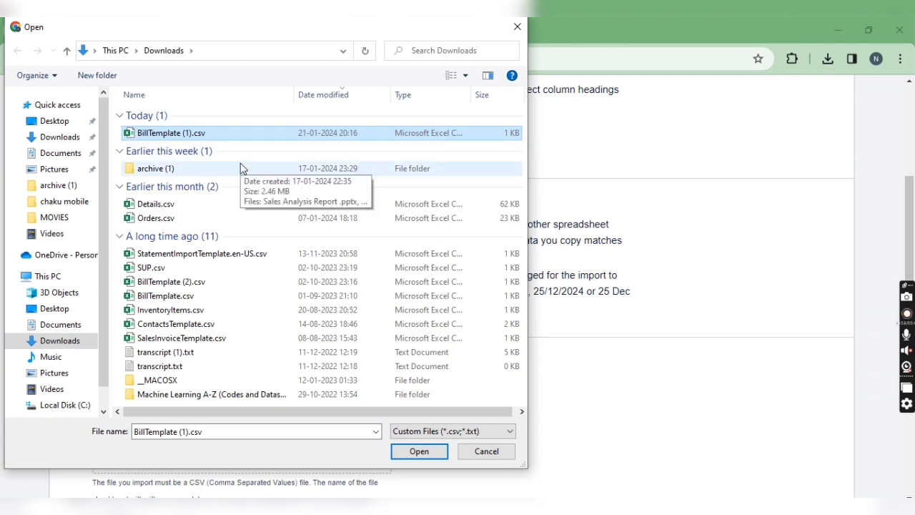
{"action": "key", "text": "Return"}
Step: Complete the bill import, keeping all address details ignored and the unit amounts tax exclusive
{"action": "scroll", "coordinate": [330, 261], "scroll_direction": "down", "scroll_amount": 3}
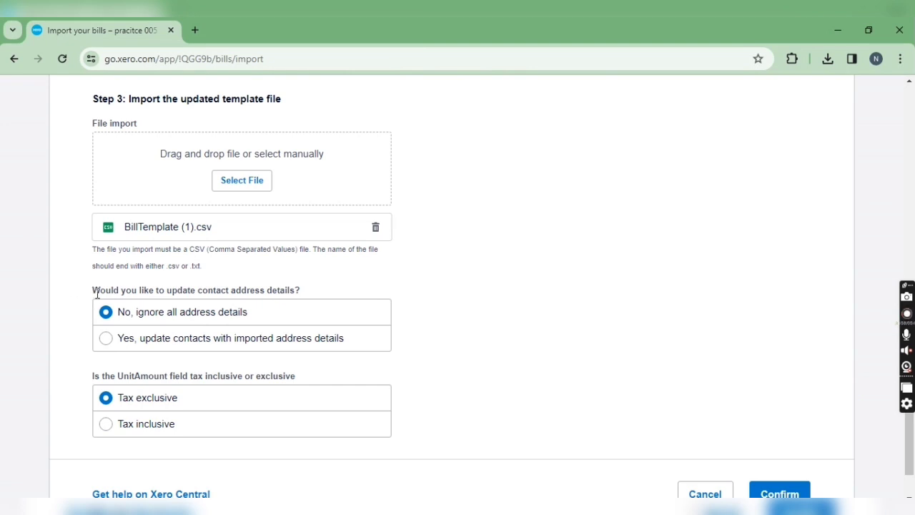
{"action": "left_click_drag", "start_coordinate": [97, 293], "coordinate": [292, 286]}
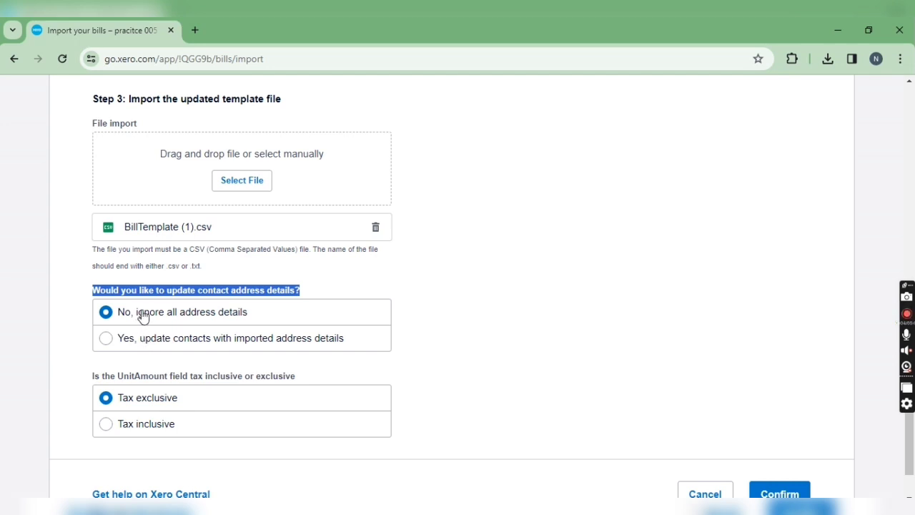
{"action": "scroll", "coordinate": [454, 340], "scroll_direction": "down", "scroll_amount": 1}
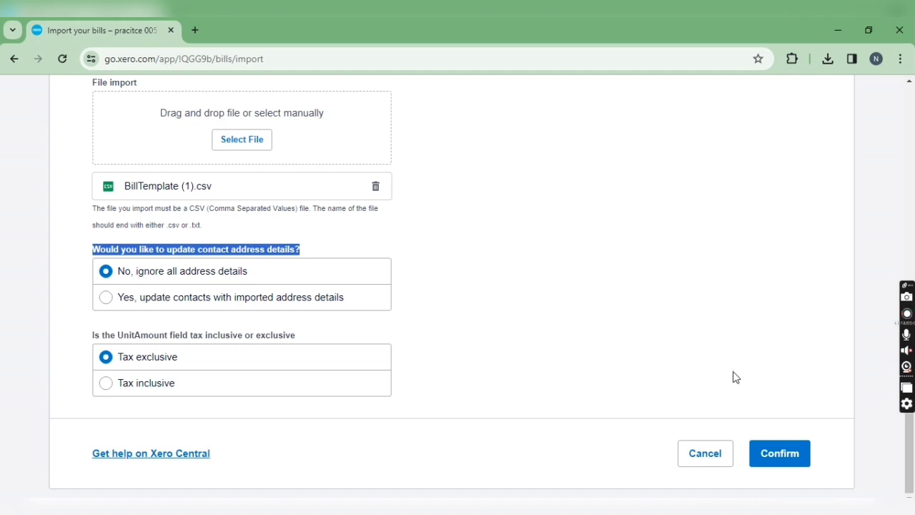
{"action": "left_click", "coordinate": [766, 457]}
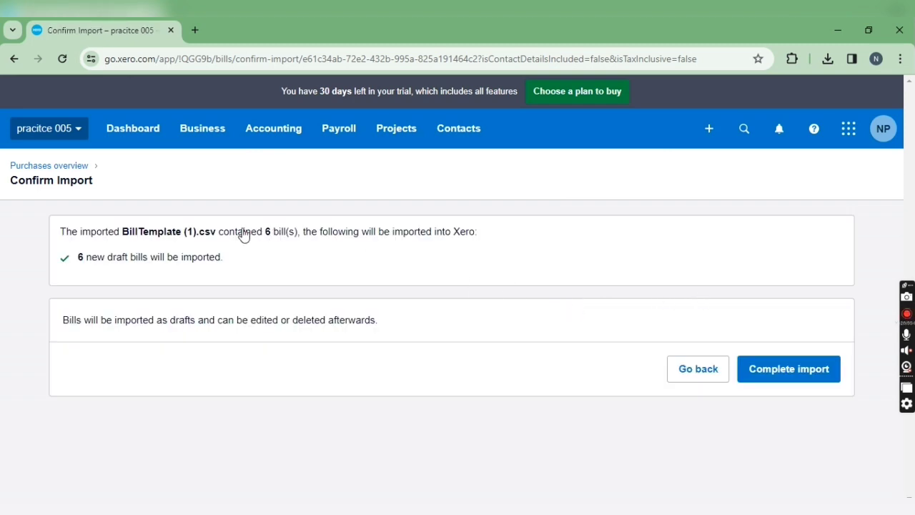
{"action": "left_click_drag", "start_coordinate": [89, 258], "coordinate": [235, 265]}
{"action": "left_click", "coordinate": [782, 373]}
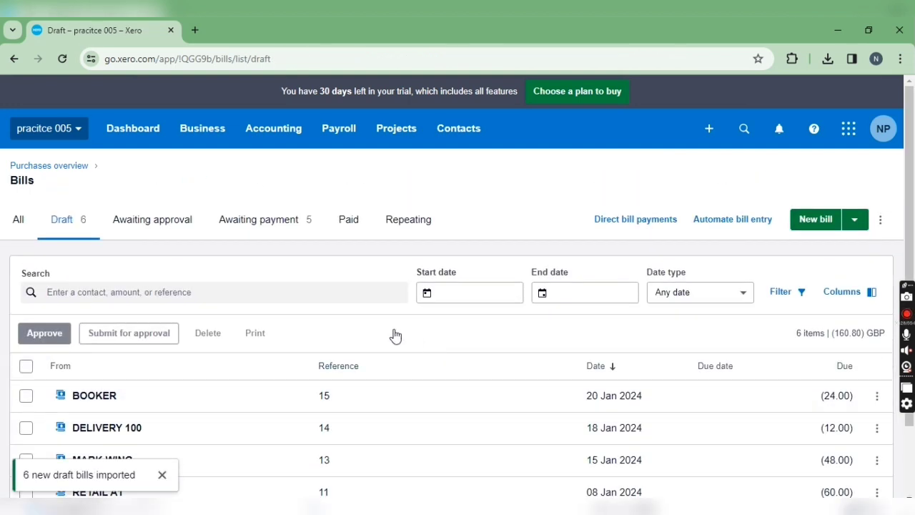
Step: Review the imported draft bills and open the BOOKER credit note with reference 15 in a new browser tab
{"action": "scroll", "coordinate": [394, 338], "scroll_direction": "down", "scroll_amount": 1}
{"action": "scroll", "coordinate": [438, 334], "scroll_direction": "down", "scroll_amount": 1}
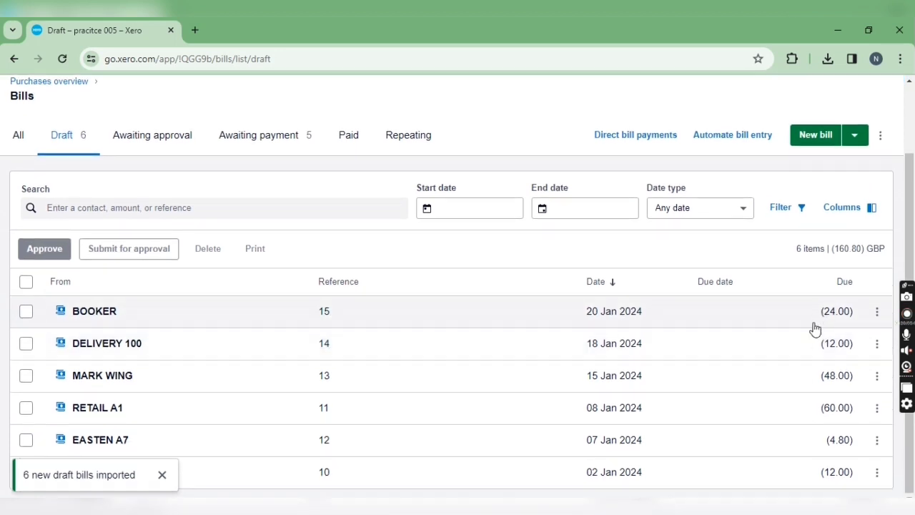
{"action": "scroll", "coordinate": [449, 270], "scroll_direction": "up", "scroll_amount": 1}
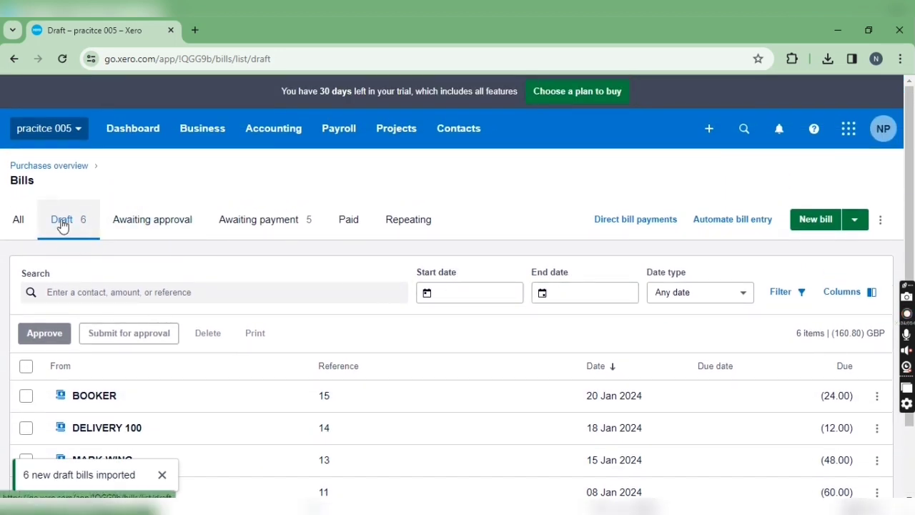
{"action": "scroll", "coordinate": [212, 296], "scroll_direction": "down", "scroll_amount": 1}
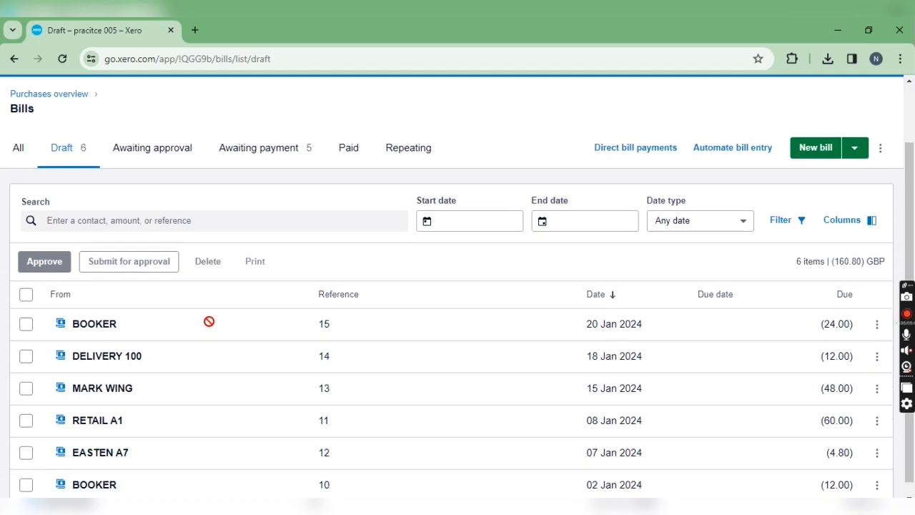
{"action": "right_click", "coordinate": [89, 316]}
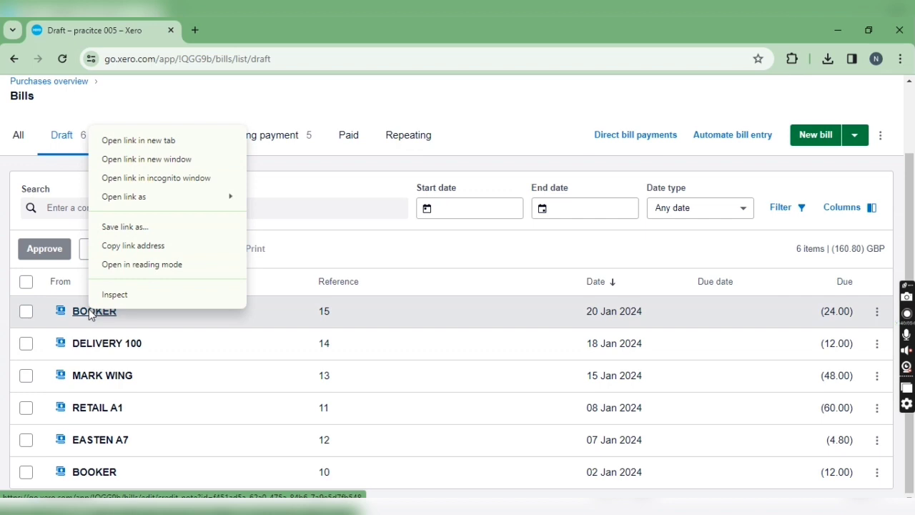
{"action": "left_click", "coordinate": [146, 141]}
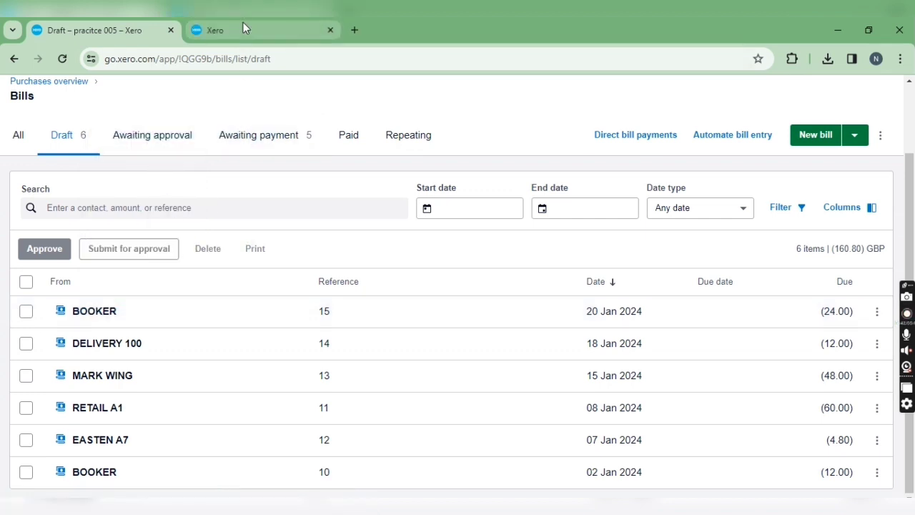
{"action": "left_click", "coordinate": [242, 27]}
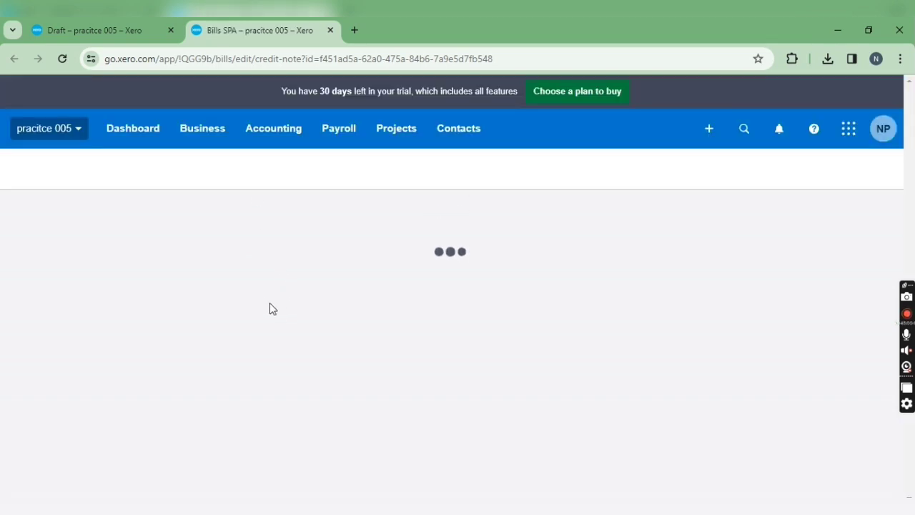
Step: Return to the draft bills list and select all the imported drafts
{"action": "left_click", "coordinate": [93, 25]}
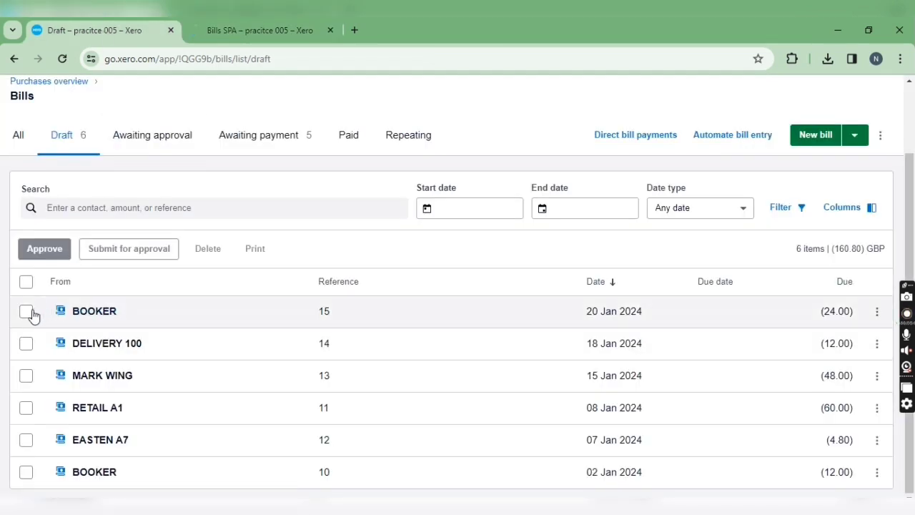
{"action": "left_click", "coordinate": [26, 283]}
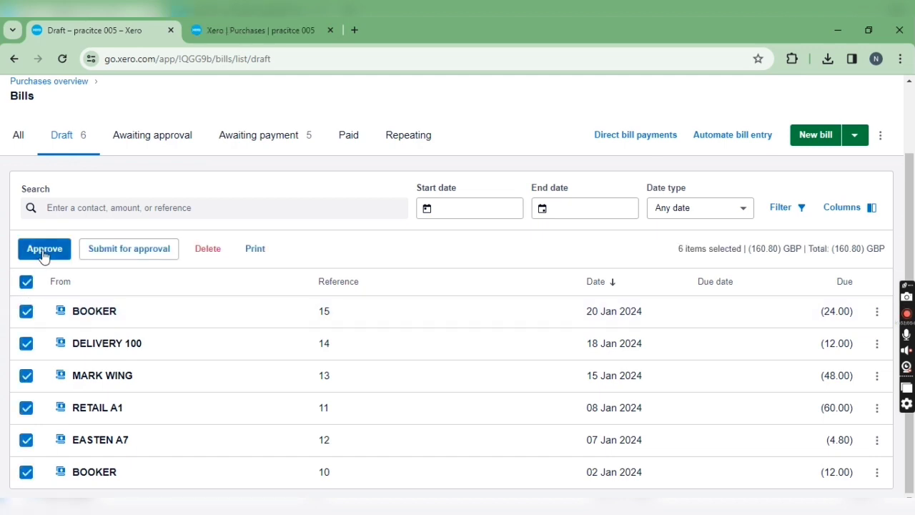
Step: Return to the BOOKER credit note 15, check its details and approve it
{"action": "left_click", "coordinate": [260, 23]}
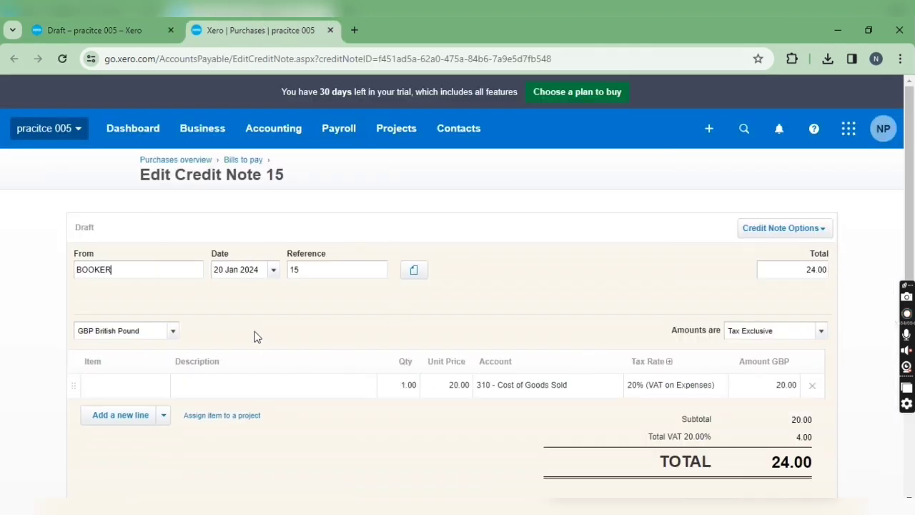
{"action": "left_click_drag", "start_coordinate": [185, 177], "coordinate": [270, 196]}
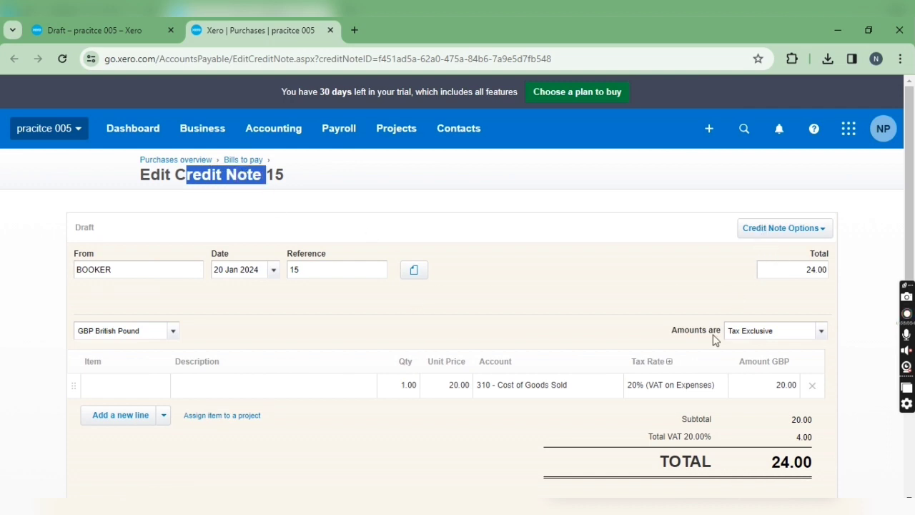
{"action": "left_click", "coordinate": [755, 241]}
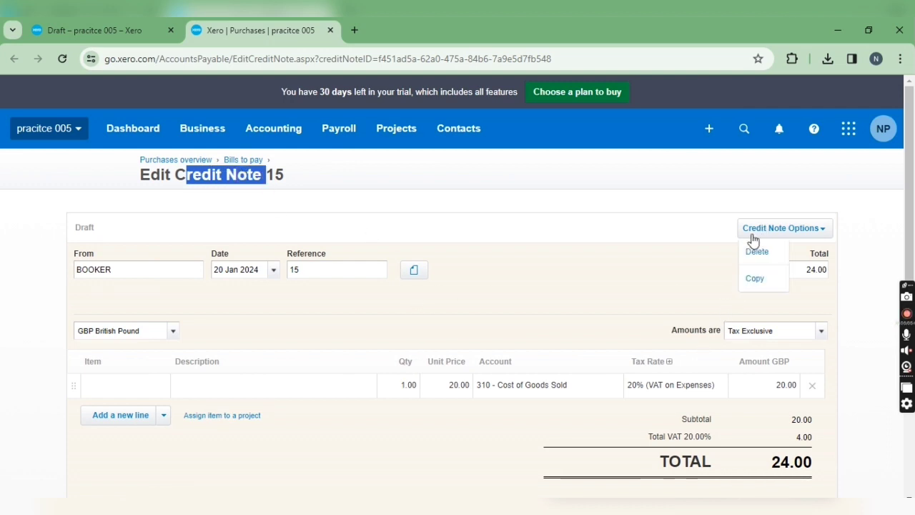
{"action": "scroll", "coordinate": [708, 307], "scroll_direction": "down", "scroll_amount": 3}
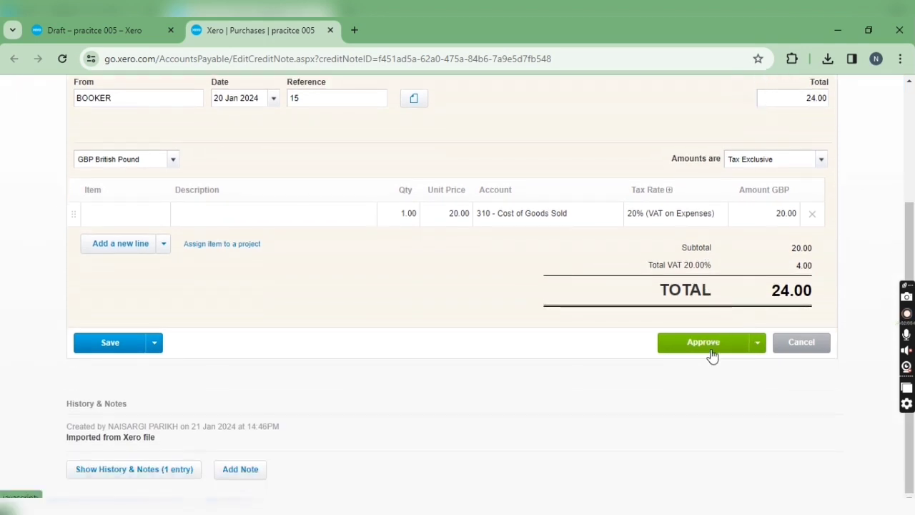
{"action": "left_click", "coordinate": [703, 342]}
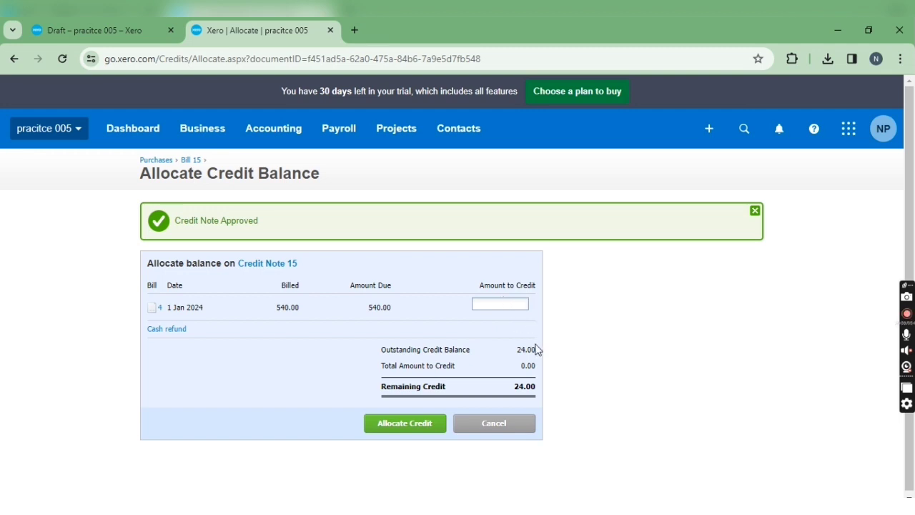
Step: Allocate 24.00 from credit note 15 to bill 4 and return to the draft bills list
{"action": "left_click", "coordinate": [386, 425]}
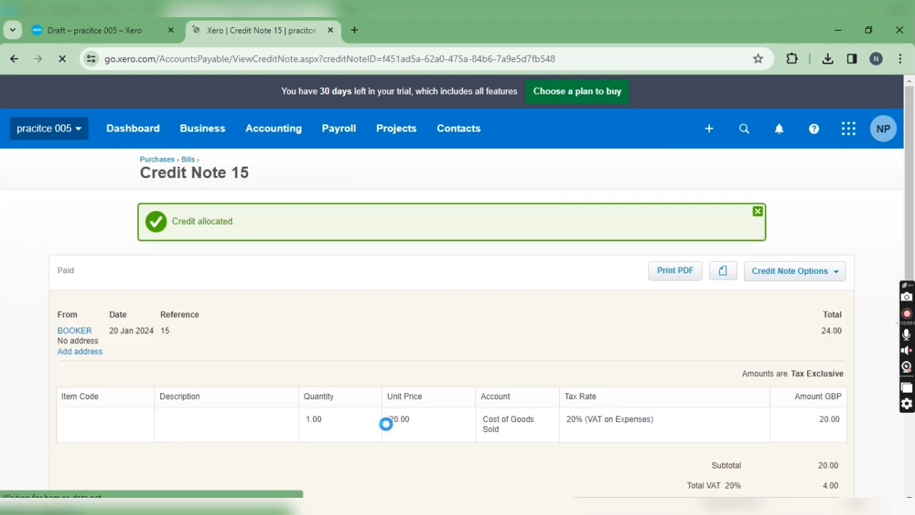
{"action": "scroll", "coordinate": [410, 280], "scroll_direction": "down", "scroll_amount": 2}
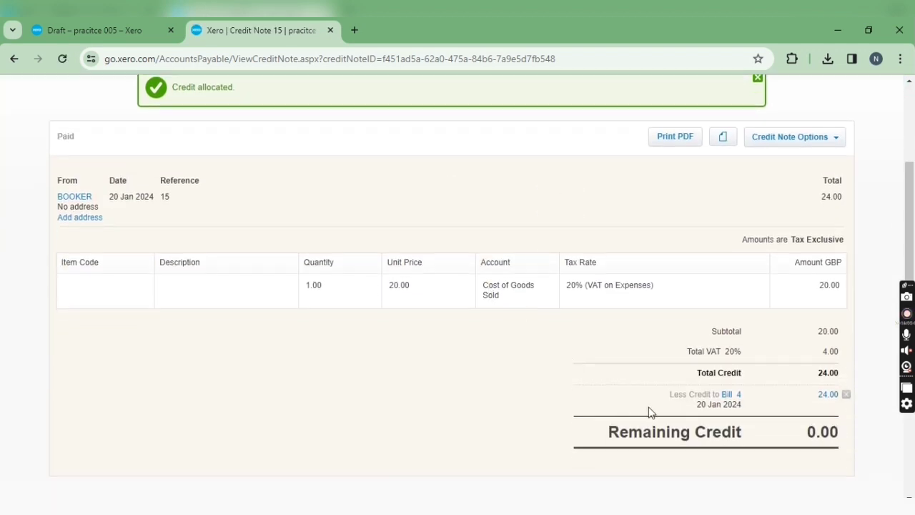
{"action": "left_click", "coordinate": [85, 30]}
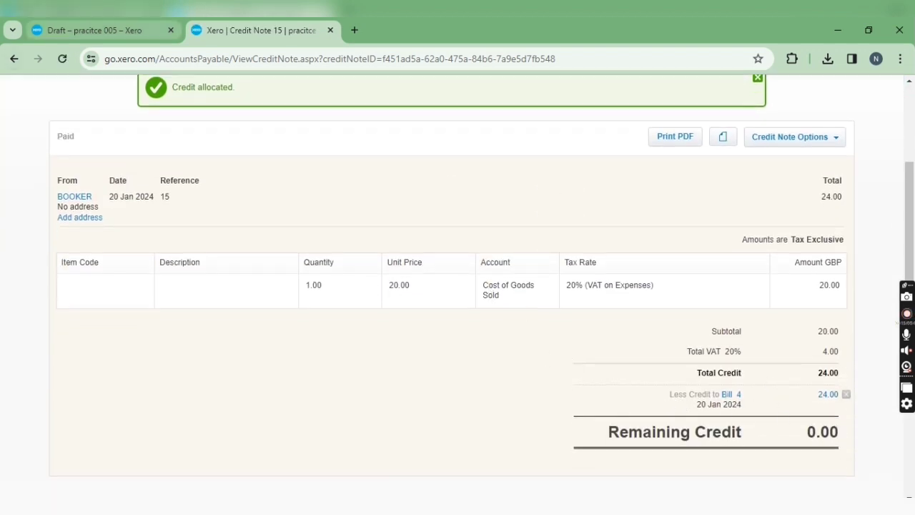
Step: Reload the draft bills list and close the browser tab holding credit note 15
{"action": "scroll", "coordinate": [182, 249], "scroll_direction": "up", "scroll_amount": 2}
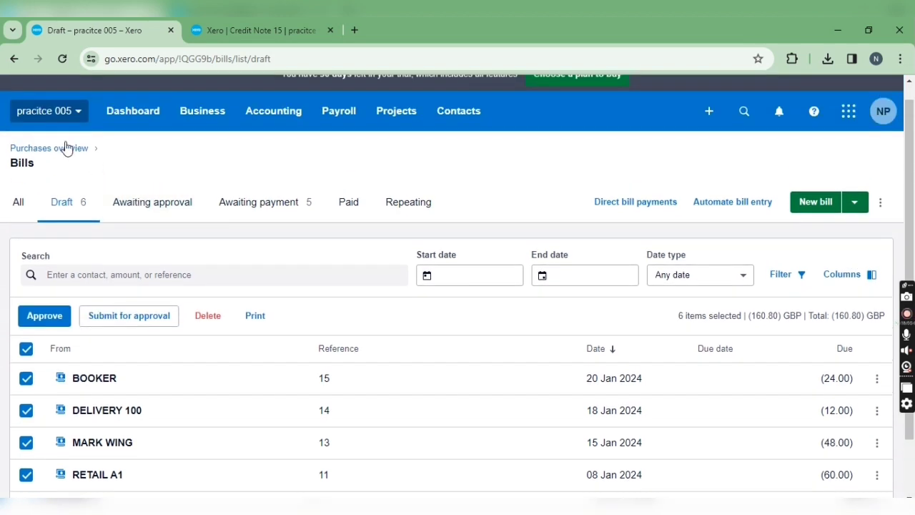
{"action": "left_click", "coordinate": [63, 58]}
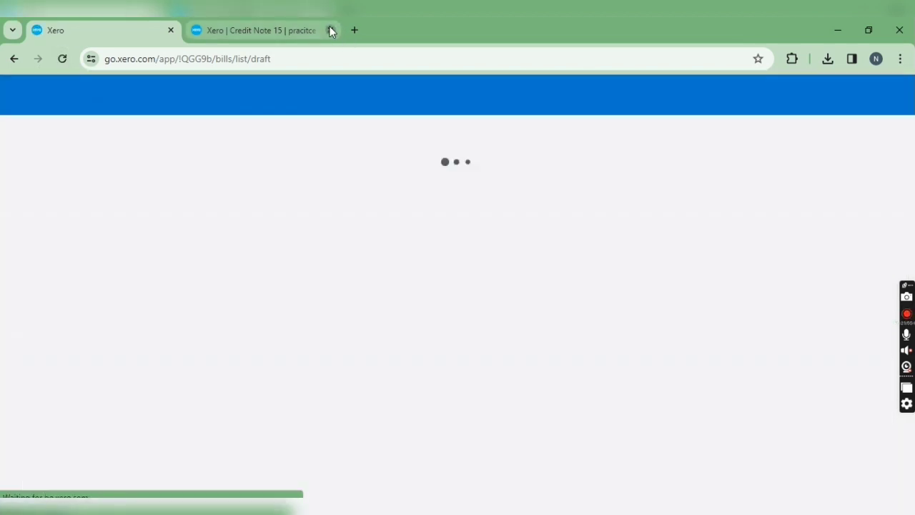
{"action": "left_click", "coordinate": [330, 30]}
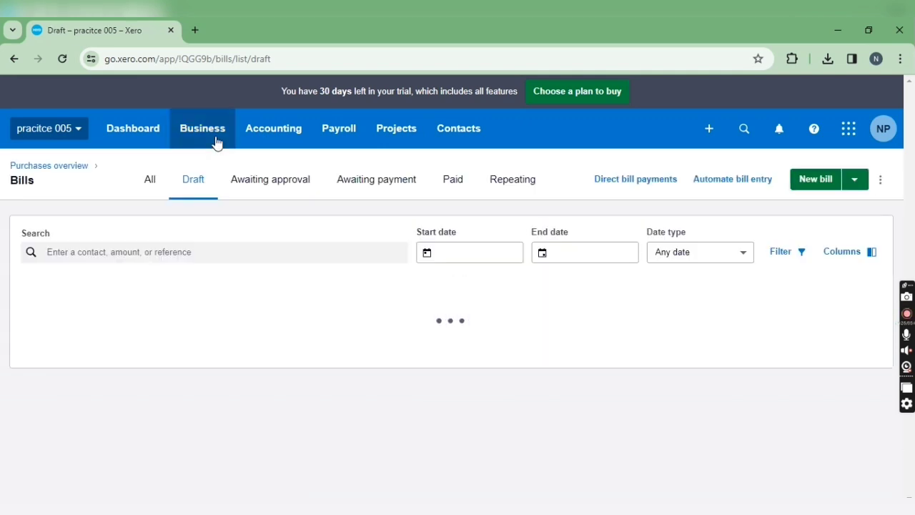
Step: Select all the remaining draft credit notes and approve them together
{"action": "scroll", "coordinate": [94, 357], "scroll_direction": "down", "scroll_amount": 1}
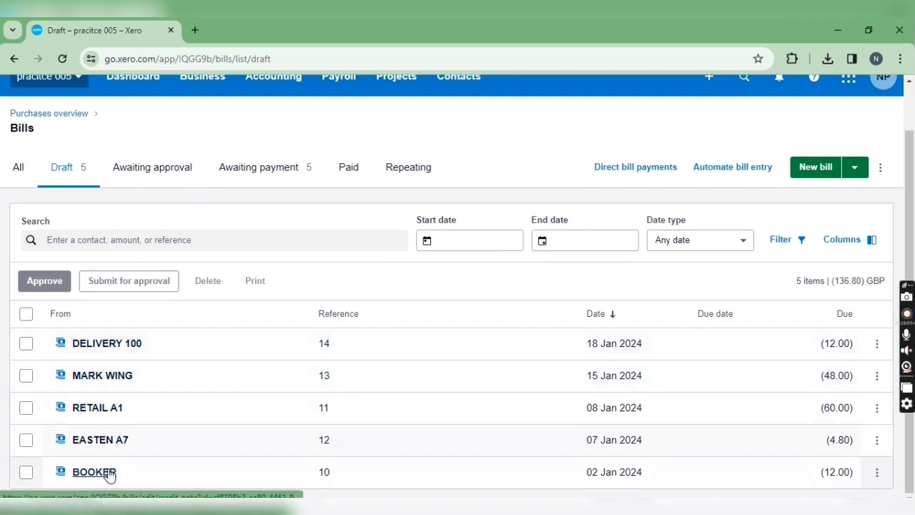
{"action": "left_click", "coordinate": [27, 312]}
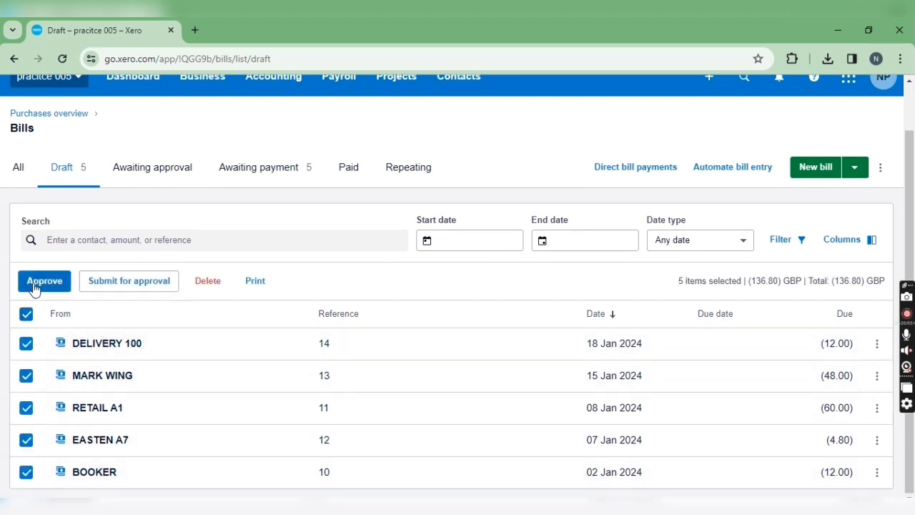
{"action": "left_click", "coordinate": [33, 286]}
{"action": "left_click", "coordinate": [561, 327]}
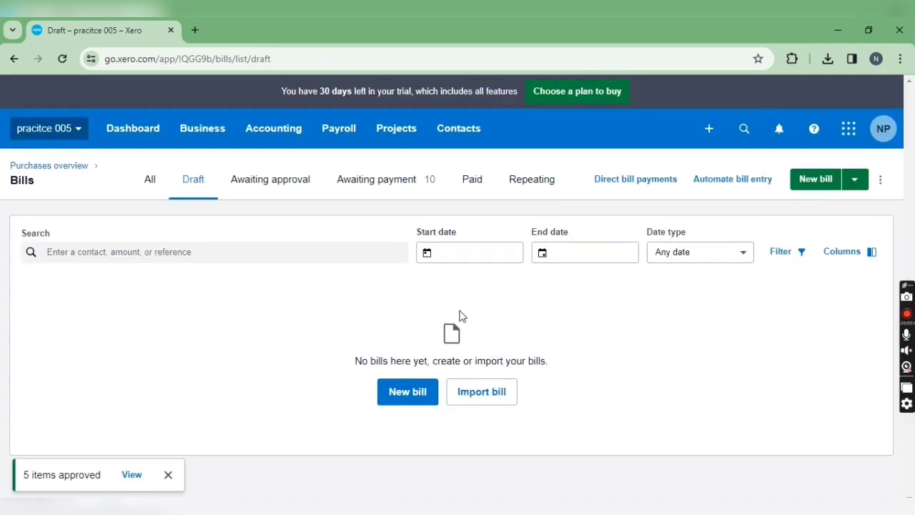
Step: Review the bills awaiting payment and open the DELIVERY 100 credit note with reference 14
{"action": "left_click", "coordinate": [397, 193]}
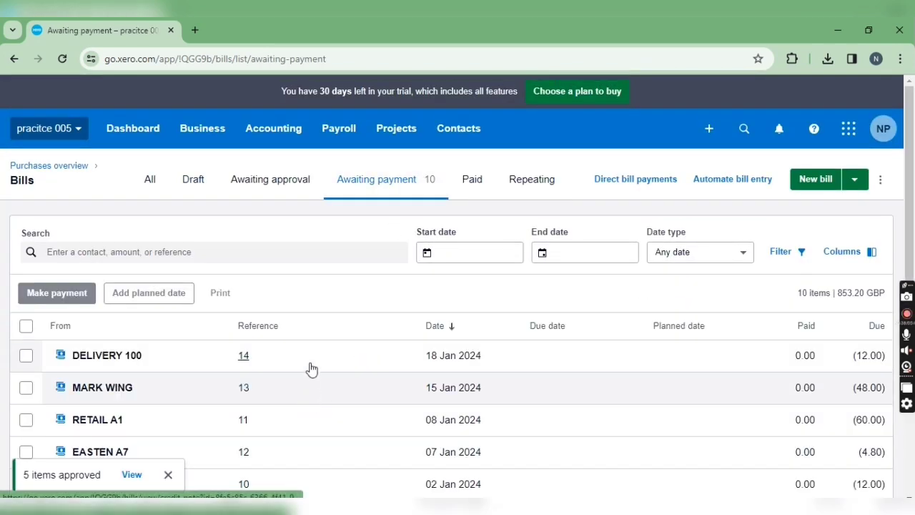
{"action": "scroll", "coordinate": [322, 350], "scroll_direction": "down", "scroll_amount": 2}
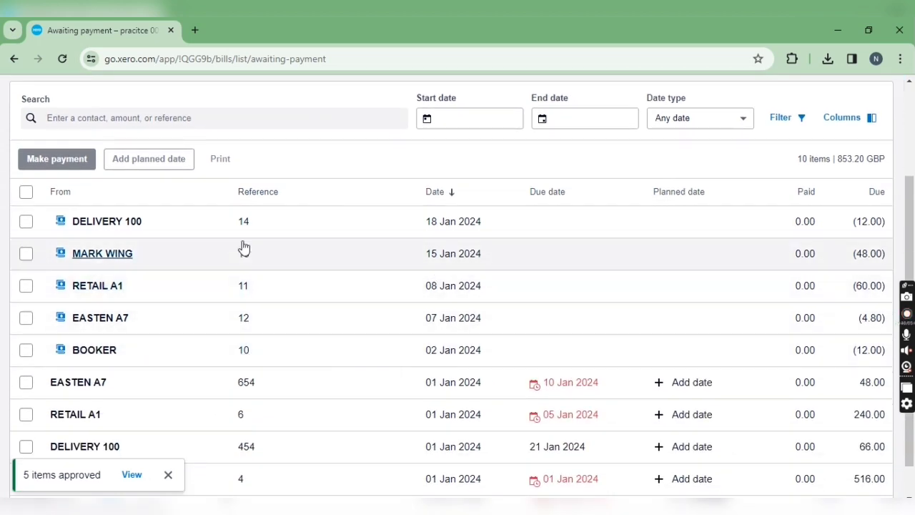
{"action": "scroll", "coordinate": [429, 320], "scroll_direction": "up", "scroll_amount": 1}
{"action": "scroll", "coordinate": [428, 326], "scroll_direction": "up", "scroll_amount": 1}
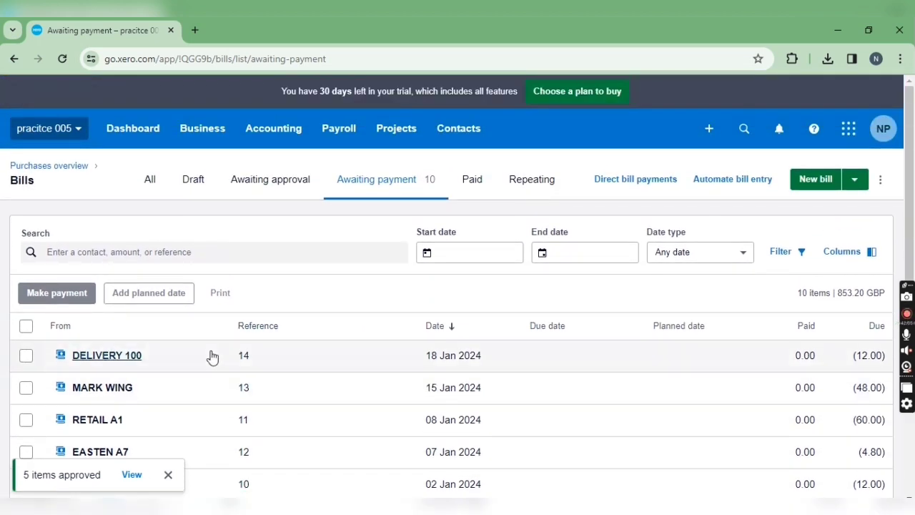
{"action": "left_click", "coordinate": [122, 363]}
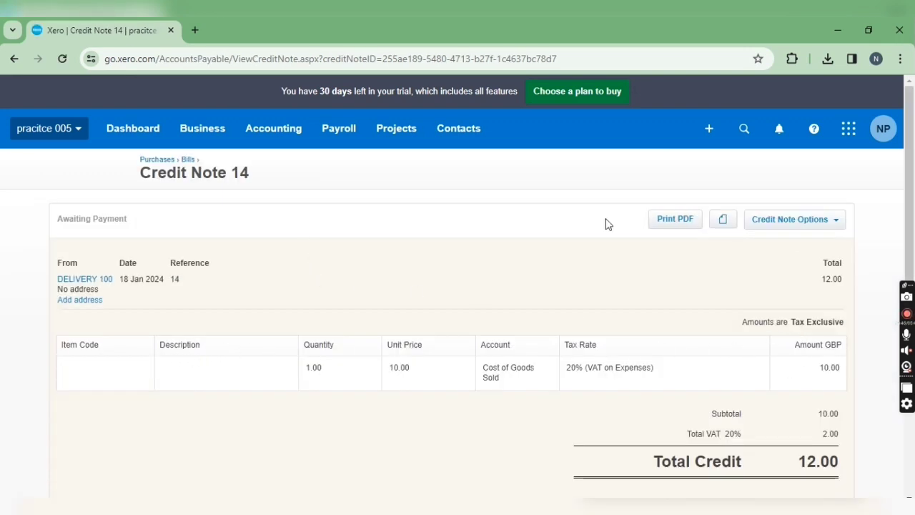
Step: Allocate 12.00 from credit note 14 to bill 454 and check the allocation on the credit note
{"action": "left_click", "coordinate": [809, 222]}
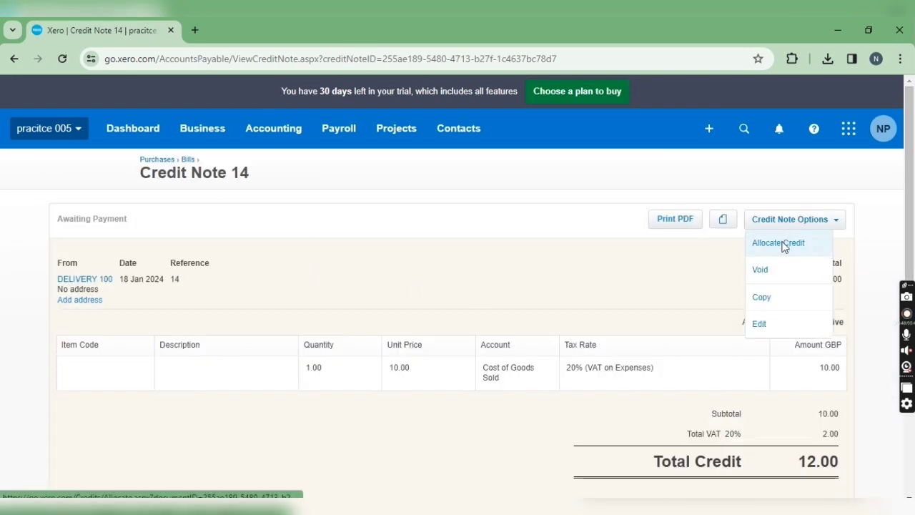
{"action": "left_click", "coordinate": [781, 245]}
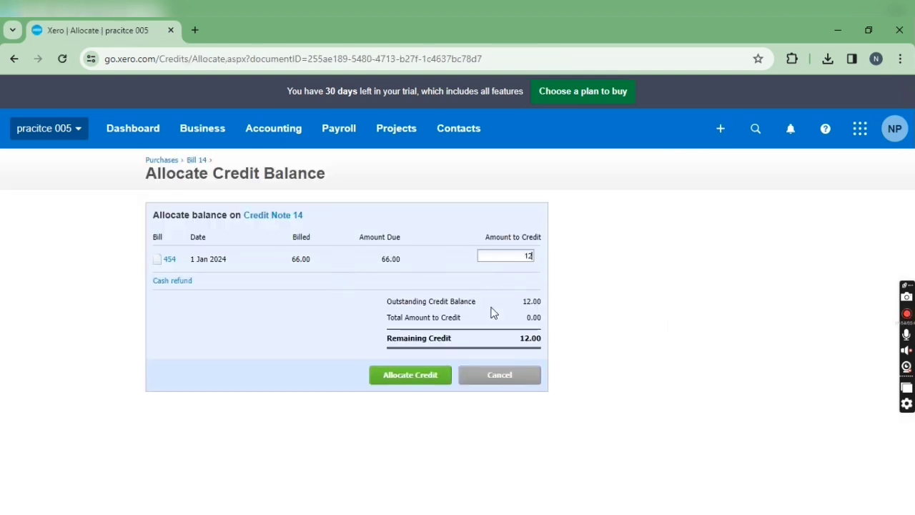
{"action": "left_click", "coordinate": [425, 377]}
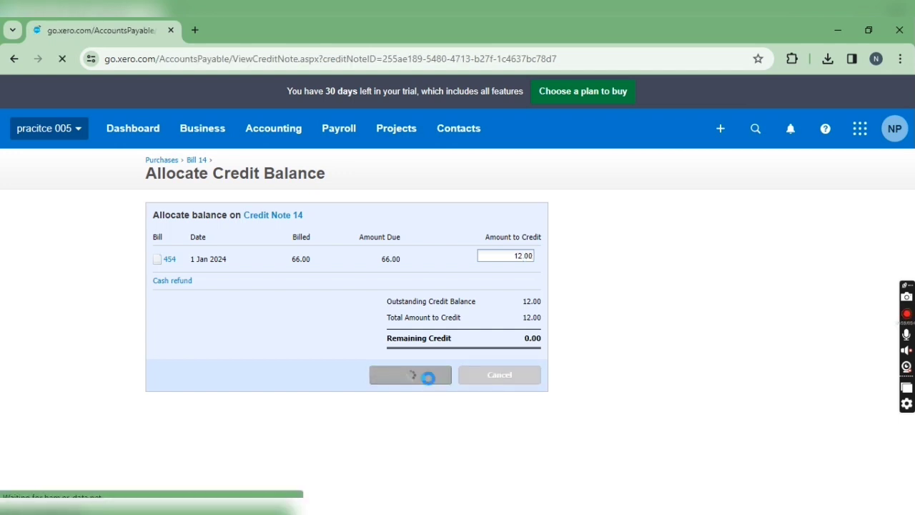
{"action": "scroll", "coordinate": [544, 372], "scroll_direction": "down", "scroll_amount": 4}
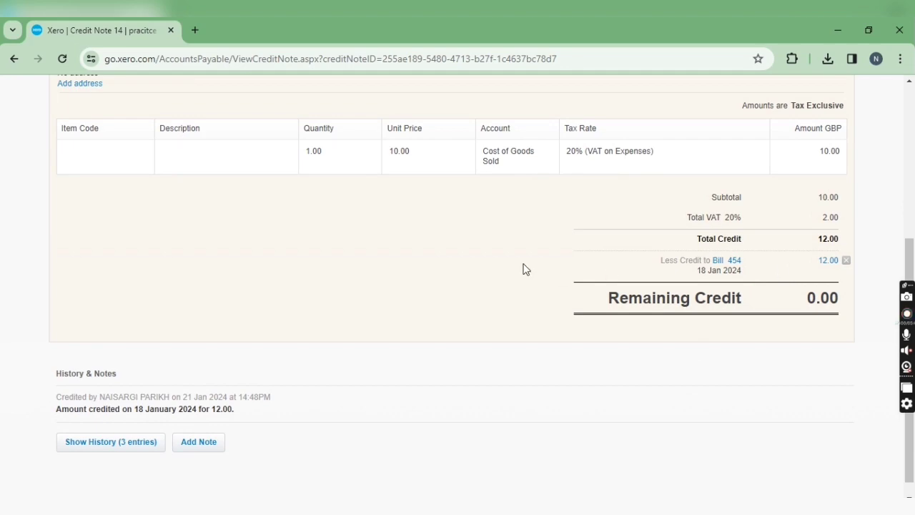
{"action": "scroll", "coordinate": [486, 250], "scroll_direction": "up", "scroll_amount": 4}
{"action": "scroll", "coordinate": [509, 296], "scroll_direction": "down", "scroll_amount": 2}
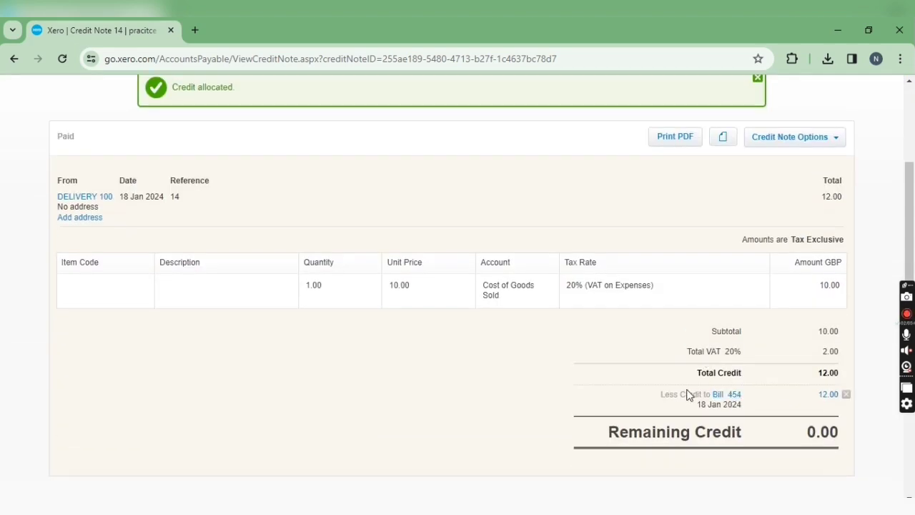
{"action": "scroll", "coordinate": [98, 237], "scroll_direction": "up", "scroll_amount": 2}
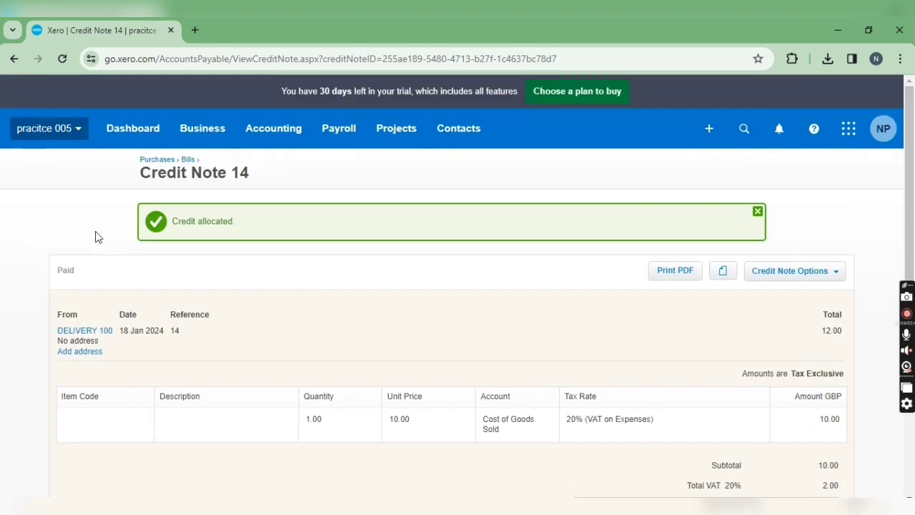
Step: Return to the purchases overview and open the list of all bills
{"action": "left_click", "coordinate": [170, 164]}
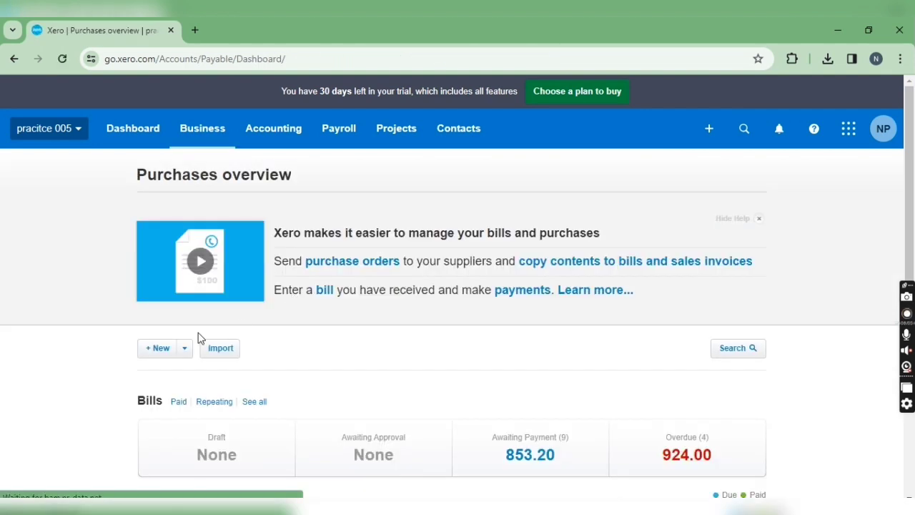
{"action": "scroll", "coordinate": [198, 336], "scroll_direction": "down", "scroll_amount": 1}
{"action": "left_click", "coordinate": [250, 336]}
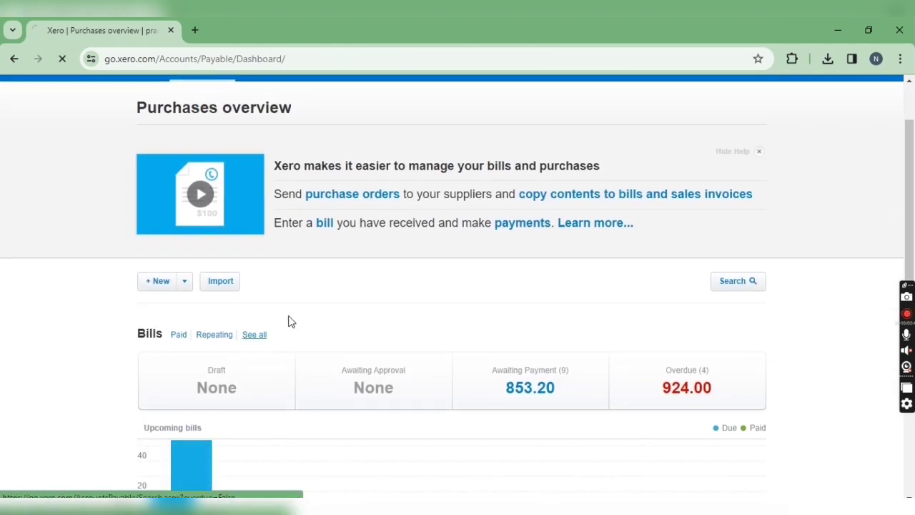
{"action": "scroll", "coordinate": [288, 321], "scroll_direction": "down", "scroll_amount": 2}
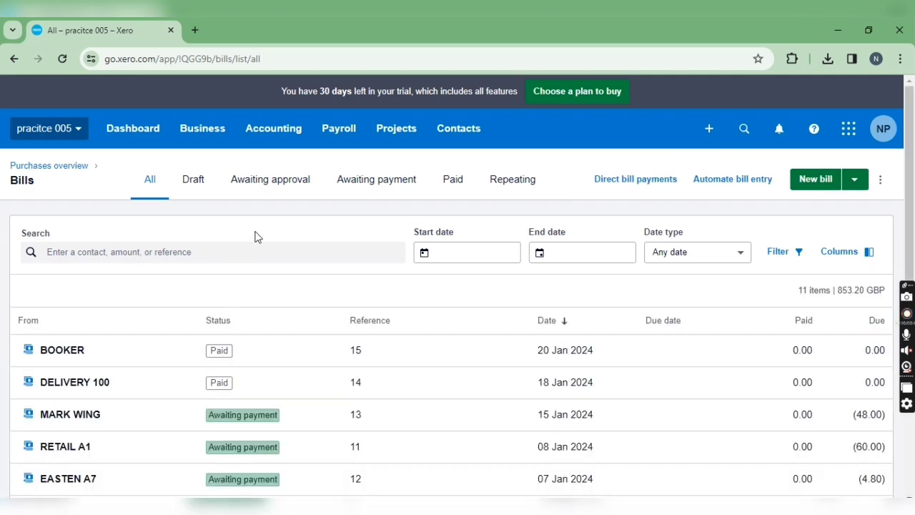
Step: Examine the status and amount due of each credit note and bill in the full bills list
{"action": "scroll", "coordinate": [231, 273], "scroll_direction": "down", "scroll_amount": 1}
{"action": "scroll", "coordinate": [231, 274], "scroll_direction": "down", "scroll_amount": 1}
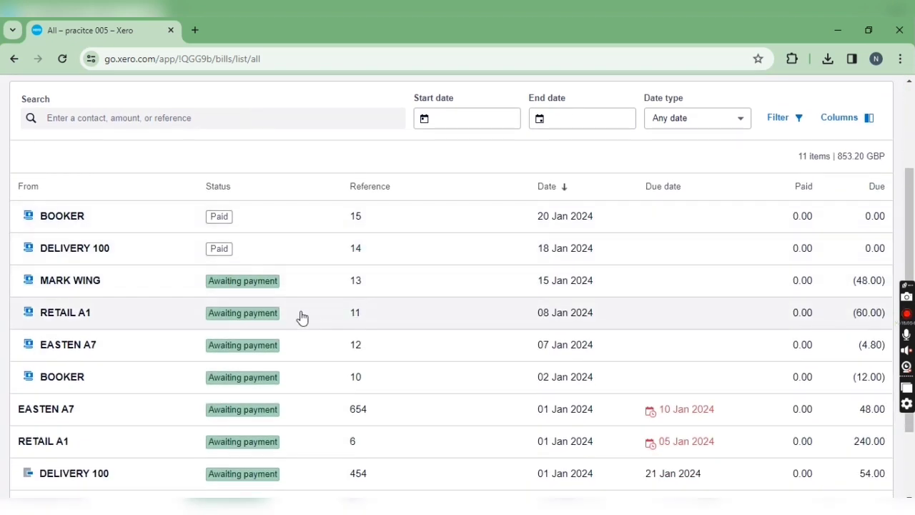
{"action": "scroll", "coordinate": [300, 307], "scroll_direction": "down", "scroll_amount": 1}
{"action": "scroll", "coordinate": [300, 308], "scroll_direction": "down", "scroll_amount": 1}
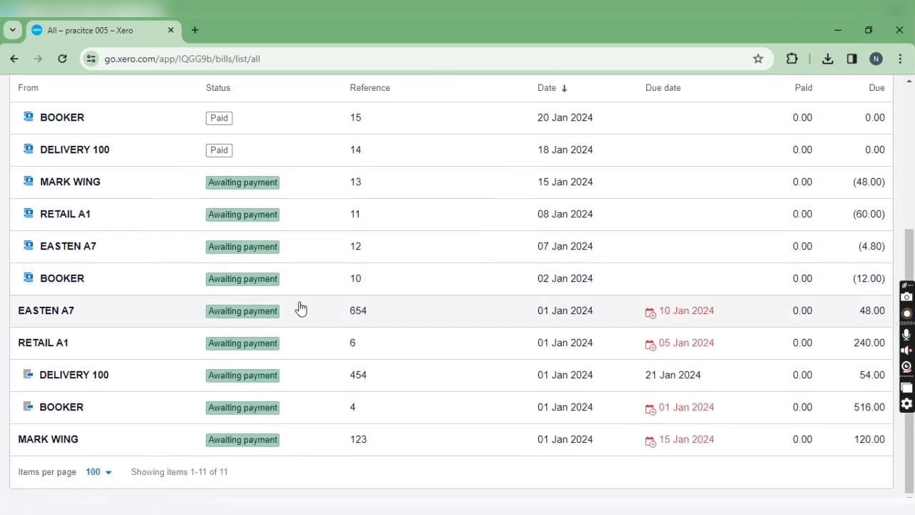
{"action": "scroll", "coordinate": [300, 307], "scroll_direction": "up", "scroll_amount": 1}
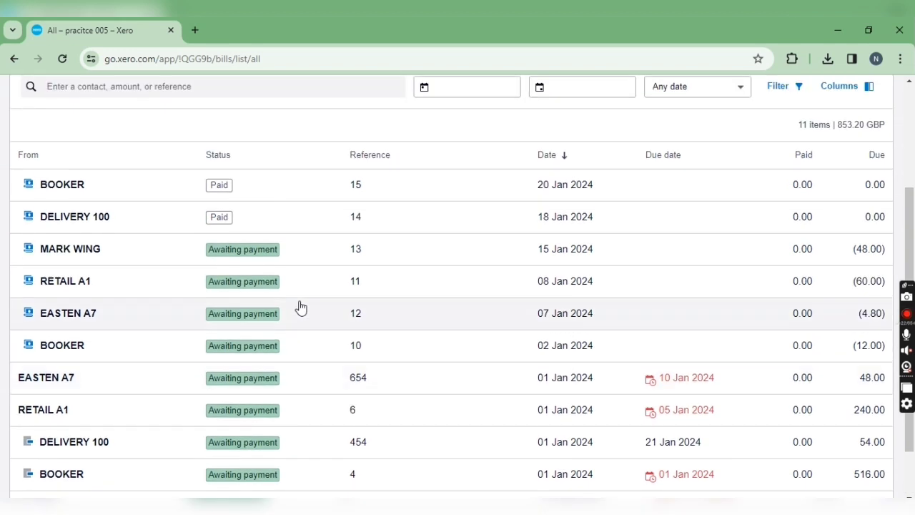
{"action": "scroll", "coordinate": [300, 307], "scroll_direction": "down", "scroll_amount": 1}
{"action": "scroll", "coordinate": [259, 298], "scroll_direction": "up", "scroll_amount": 1}
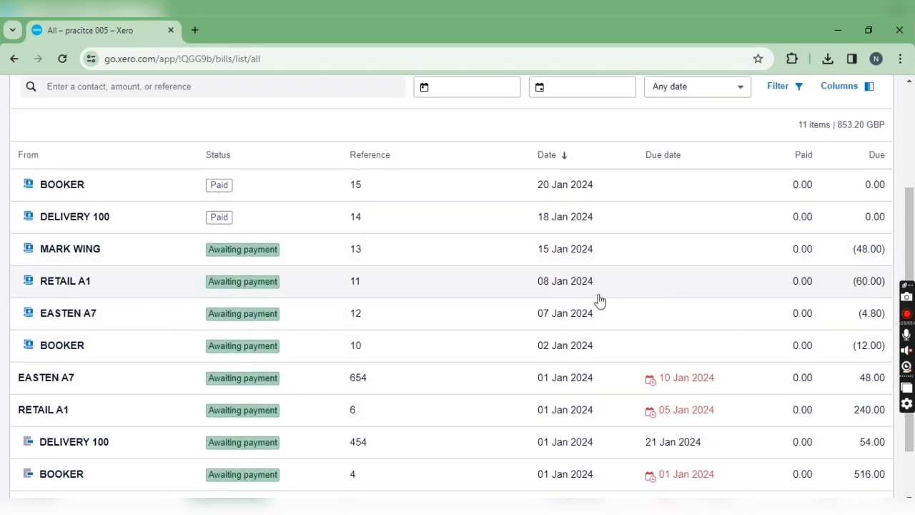
{"action": "scroll", "coordinate": [598, 300], "scroll_direction": "up", "scroll_amount": 3}
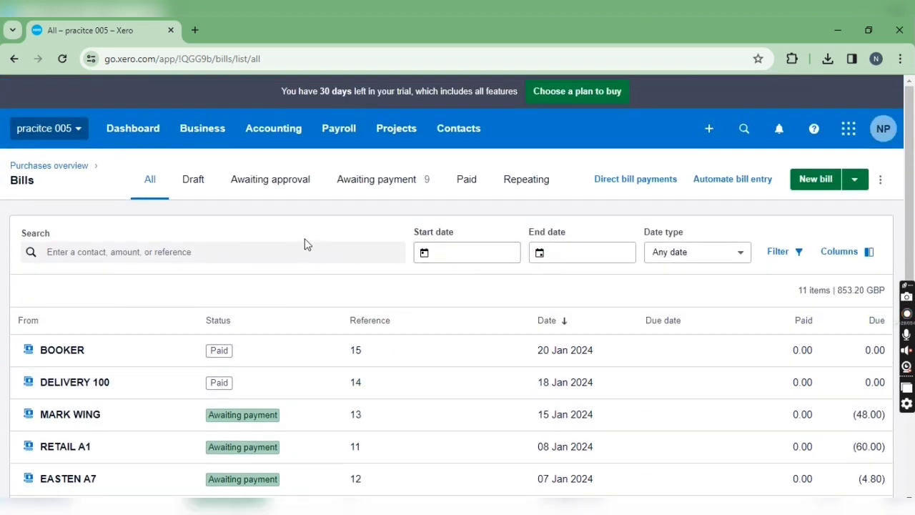